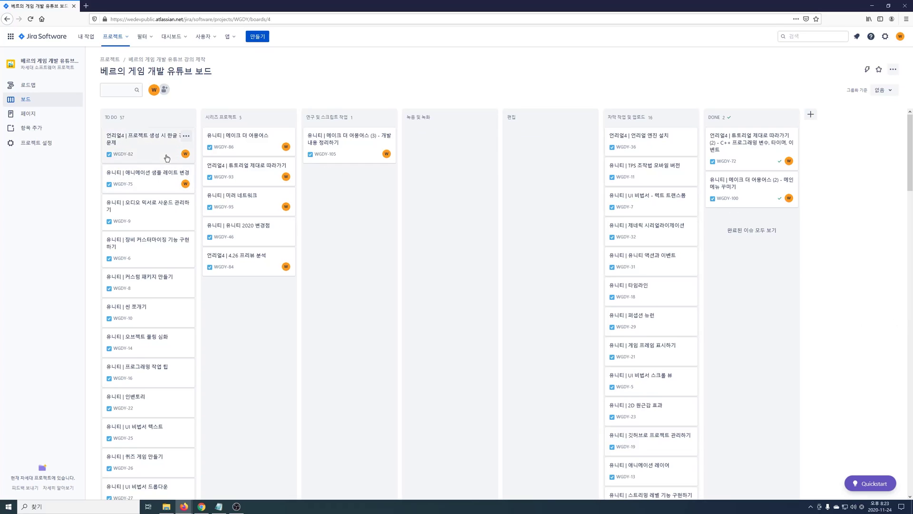
- Start a new next-generation (차세대) project, naming it "Make the 어몽어스" with the key MTA
{"action": "left_click", "coordinate": [128, 44]}
{"action": "left_click", "coordinate": [175, 105]}
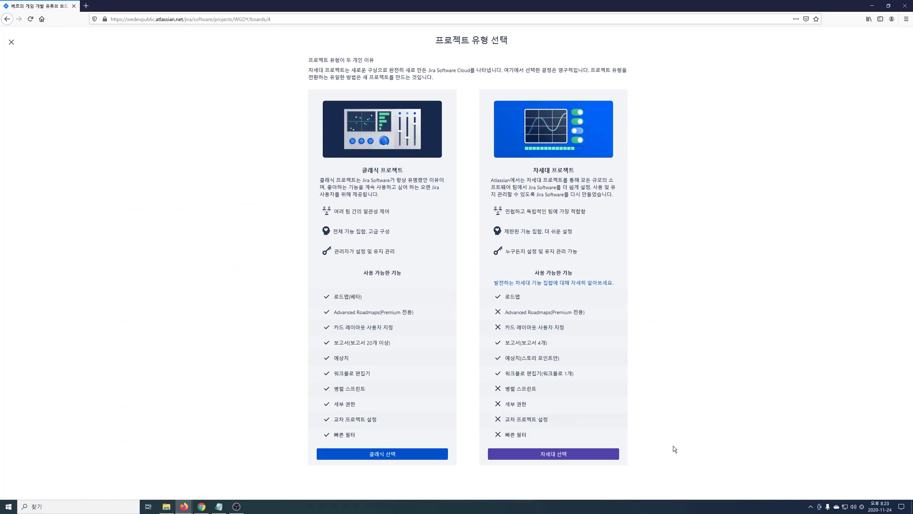
{"action": "left_click", "coordinate": [578, 452]}
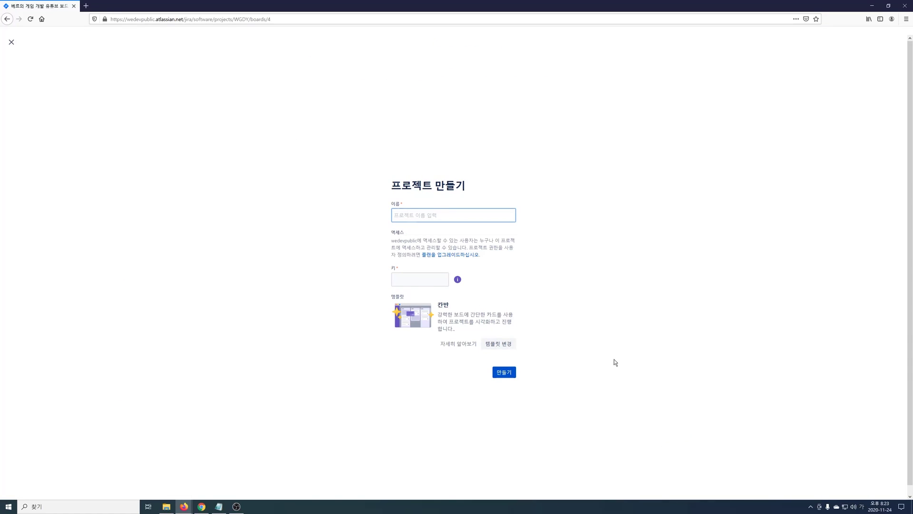
{"action": "type", "text": "ㅂ"}
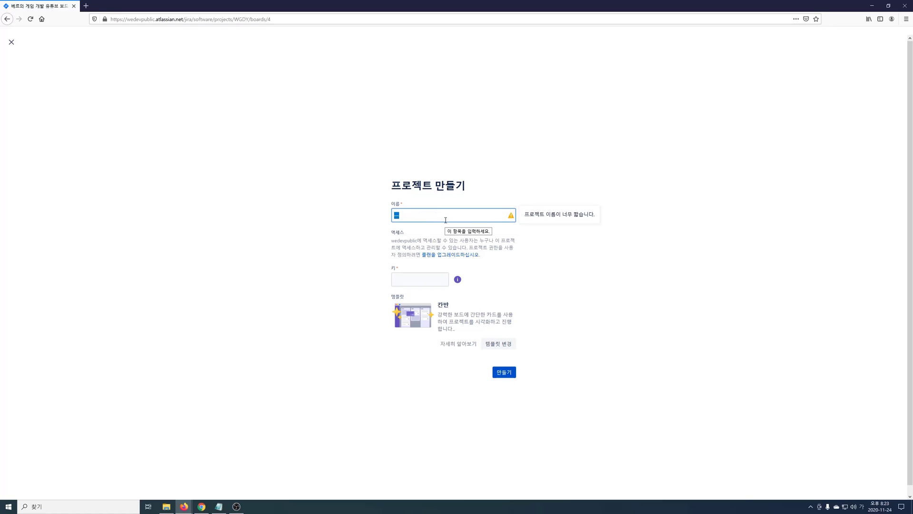
{"action": "type", "text": "Make the 어몽어스"}
{"action": "left_click", "coordinate": [428, 285]}
{"action": "type", "text": "A"}
{"action": "left_click", "coordinate": [581, 279]}
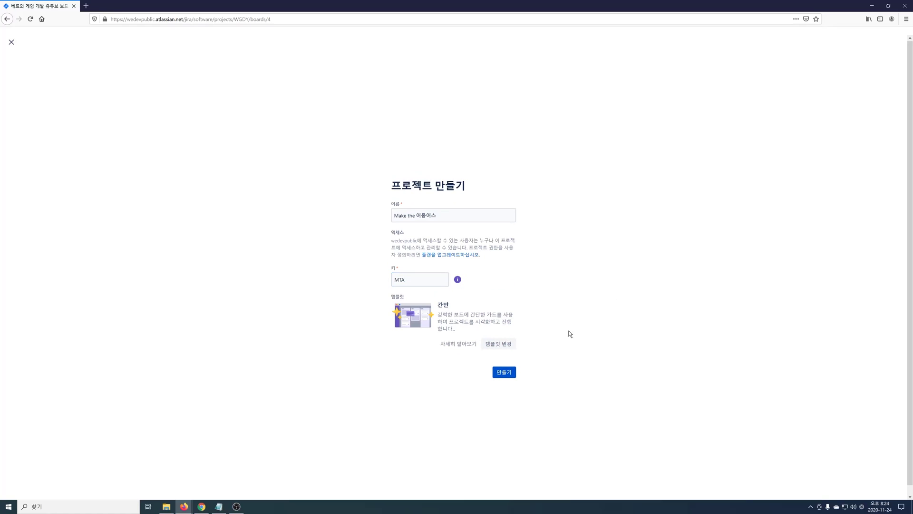
- Choose the Kanban (칸반) software template for the new project and create it
{"action": "left_click", "coordinate": [503, 343]}
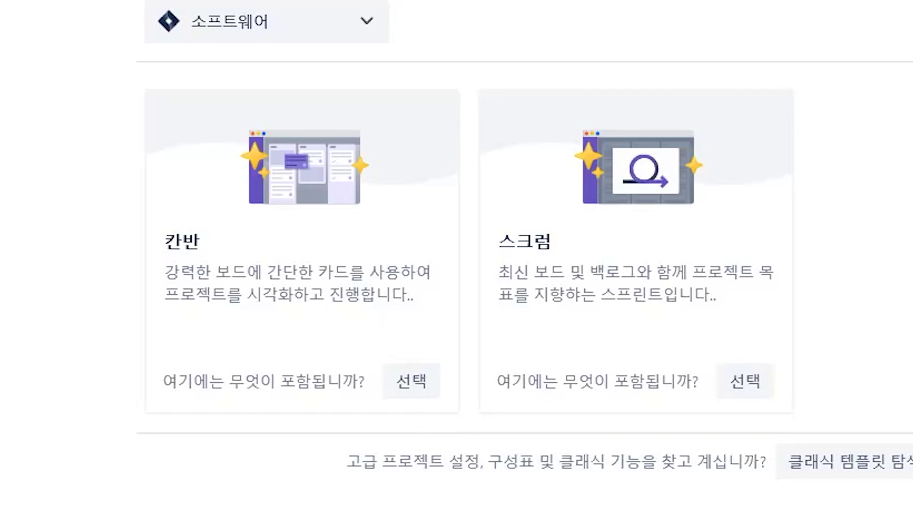
{"action": "left_click", "coordinate": [412, 380]}
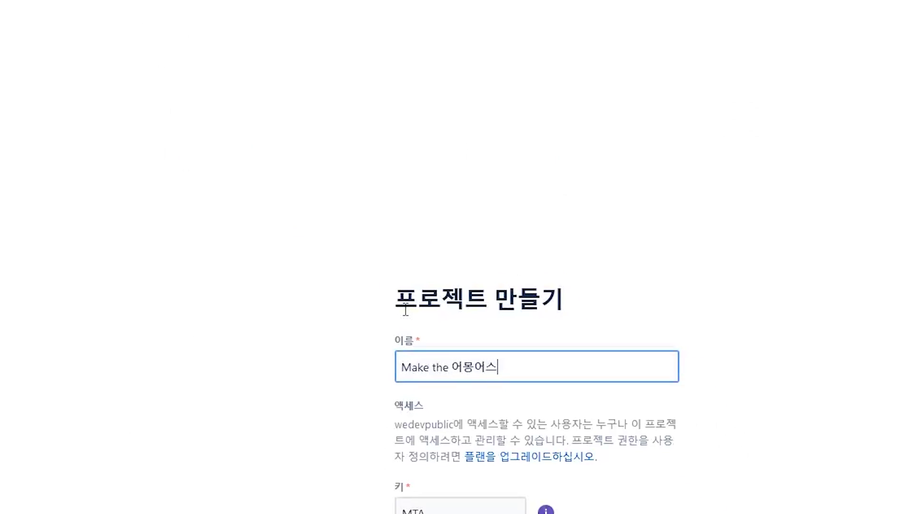
{"action": "left_click", "coordinate": [508, 372]}
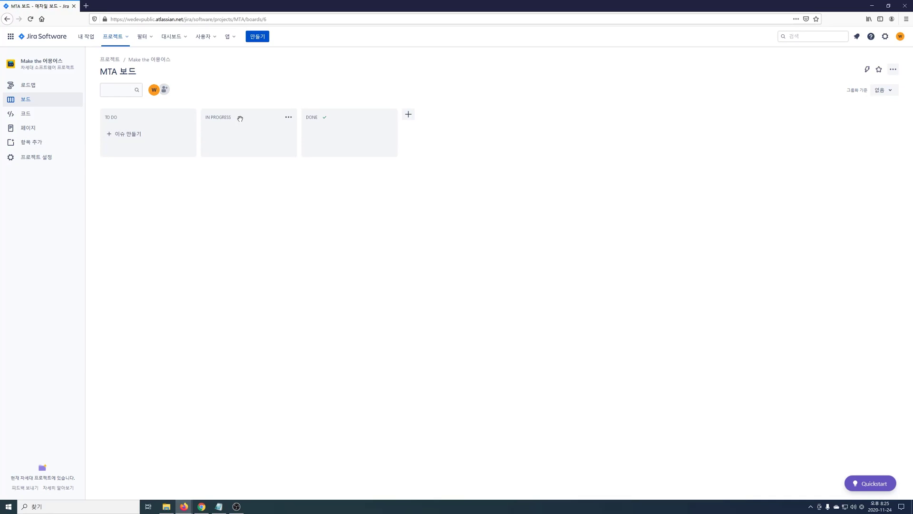
- Add a board column named 테스트 and place it between IN PROGRESS and DONE
{"action": "left_click", "coordinate": [408, 115]}
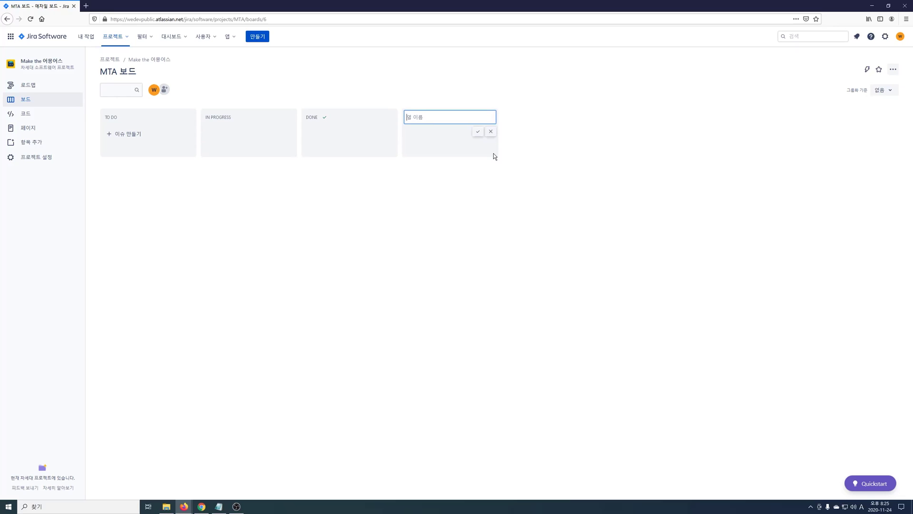
{"action": "type", "text": "xp"}
{"action": "key", "text": "BackSpace"}
{"action": "key", "text": "BackSpace"}
{"action": "key", "text": "Hangul"}
{"action": "type", "text": "테스트"}
{"action": "key", "text": "Return"}
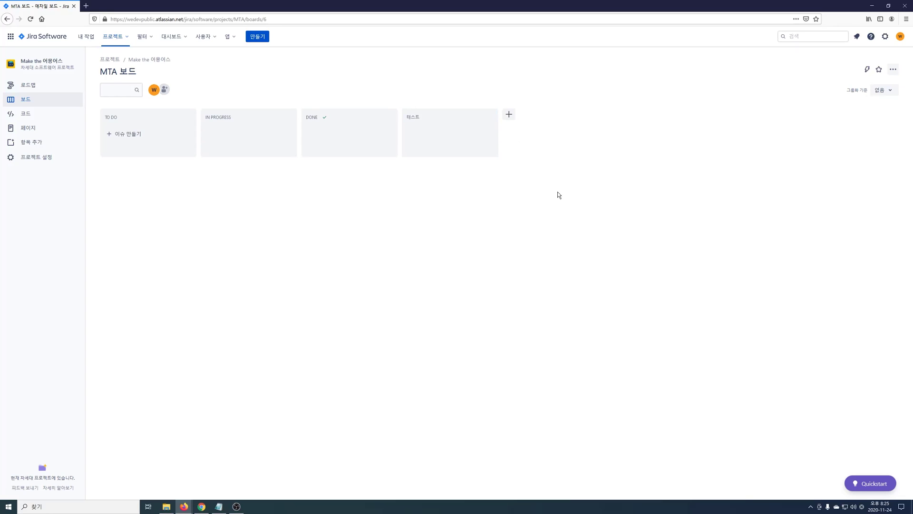
{"action": "left_click_drag", "start_coordinate": [441, 119], "coordinate": [318, 115]}
- Consult the online screen in Among Us and add an issue named "온라인 UI 만들기" to the TO DO column in Jira
{"action": "key", "text": "alt+Tab"}
{"action": "left_click", "coordinate": [164, 142]}
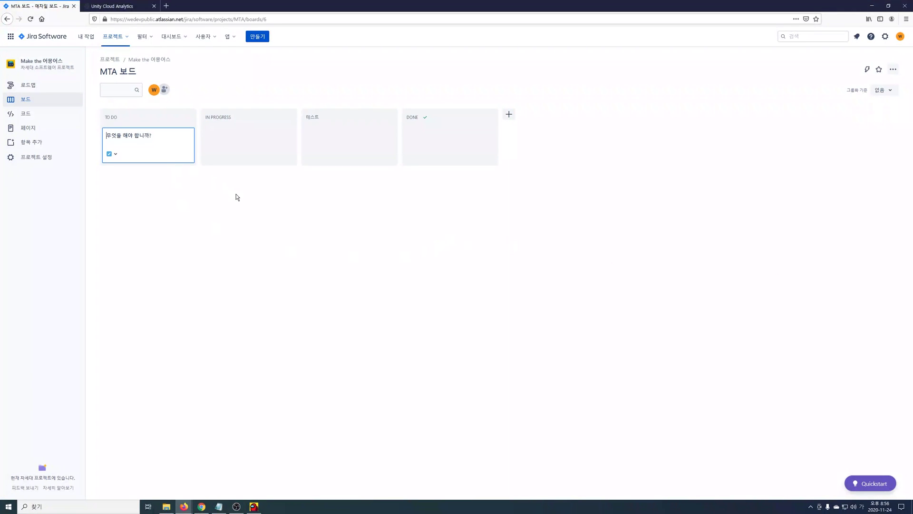
{"action": "left_click", "coordinate": [255, 507]}
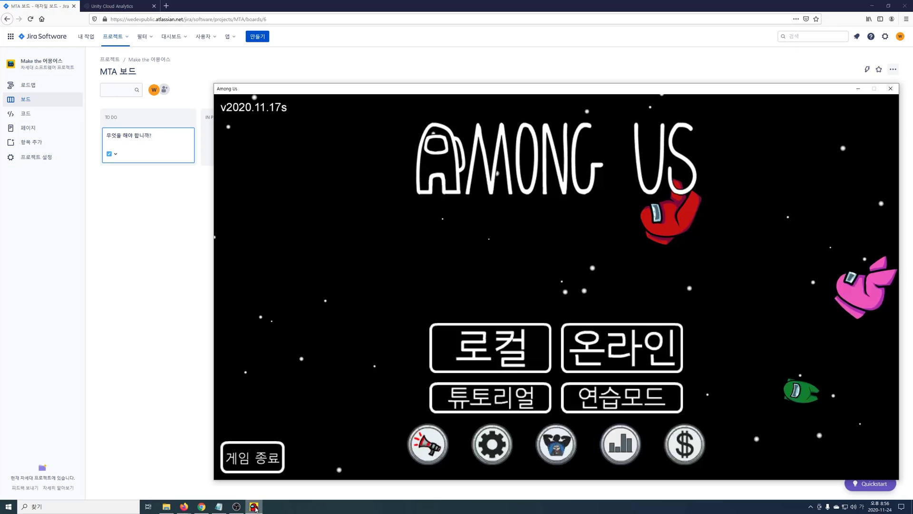
{"action": "left_click", "coordinate": [622, 347]}
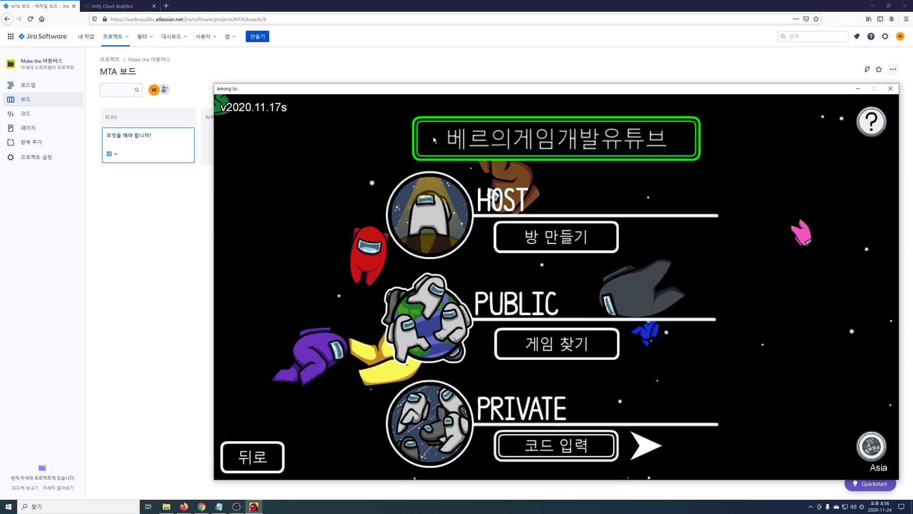
{"action": "left_click", "coordinate": [172, 143]}
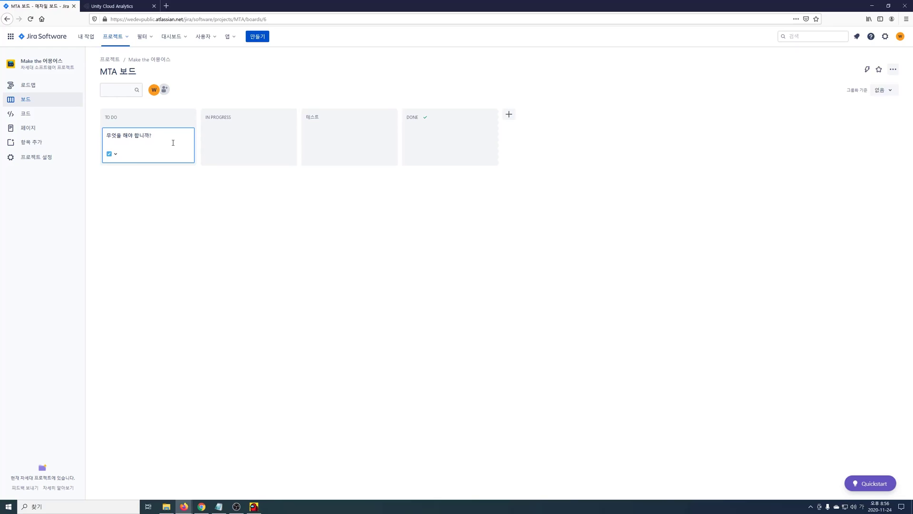
{"action": "type", "text": "ㅇ"}
{"action": "type", "text": "라인 UI"}
{"action": "type", "text": " 만들기"}
{"action": "key", "text": "Return"}
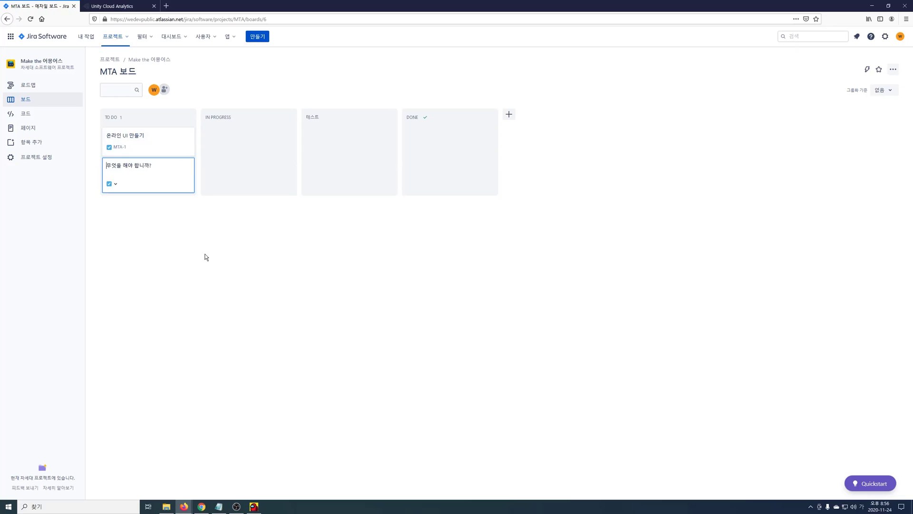
- Check the Among Us online screen again and add the child issue "닉네임 입력 필드 만들기" to the 온라인 UI 만들기 issue
{"action": "left_click", "coordinate": [158, 143]}
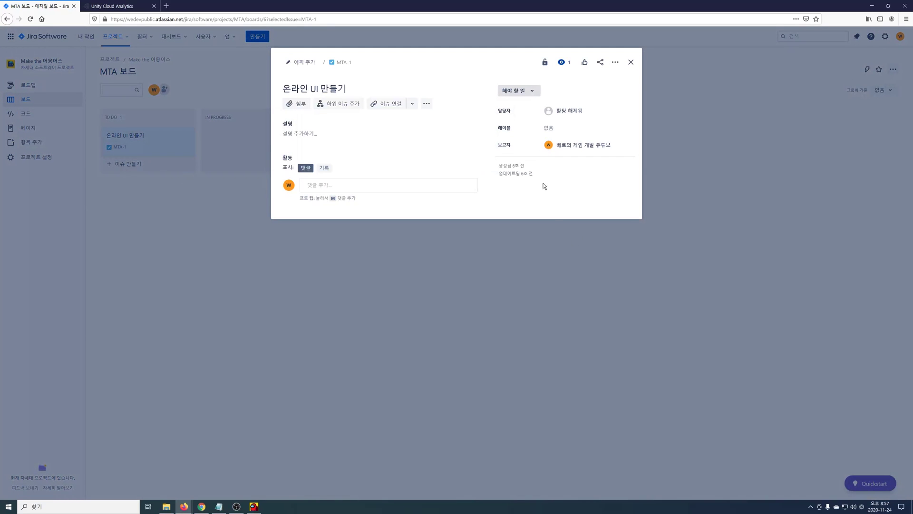
{"action": "left_click", "coordinate": [475, 86]}
{"action": "left_click", "coordinate": [256, 506]}
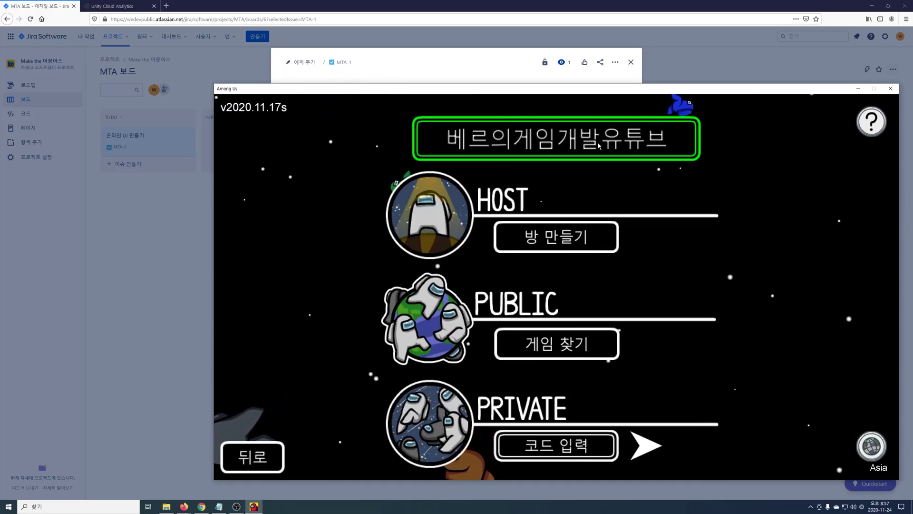
{"action": "left_click", "coordinate": [460, 70]}
{"action": "left_click", "coordinate": [341, 103]}
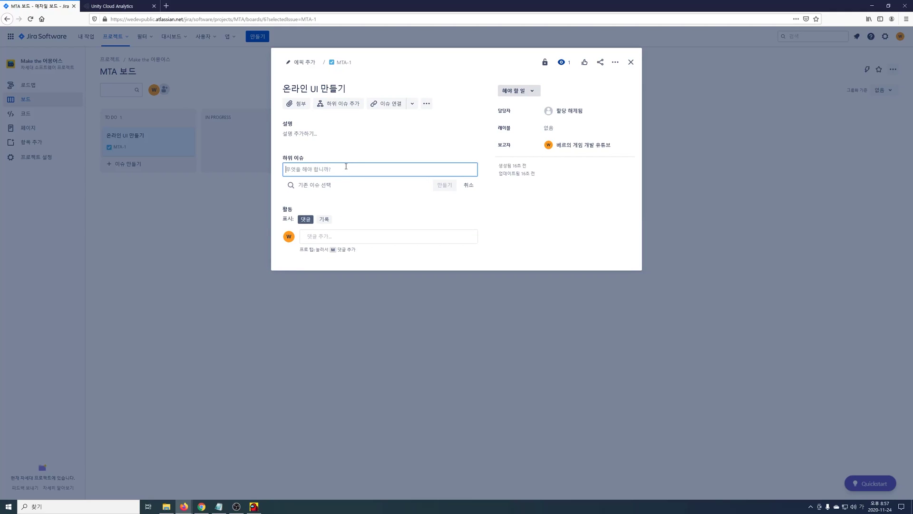
{"action": "type", "text": "닉네임 입력 필드 만들기"}
{"action": "key", "text": "Return"}
- Add the child issues "방만들기 버튼 추가" and "방 접속 버튼 추가" to 온라인 UI 만들기 and close the issue
{"action": "type", "text": "방만들기 네"}
{"action": "type", "text": "튼 추가"}
{"action": "key", "text": "Return"}
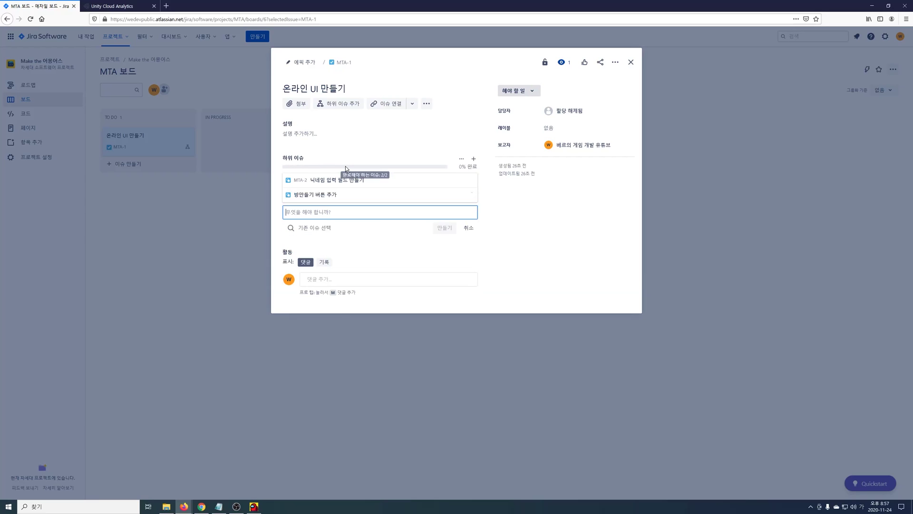
{"action": "type", "text": "방 접속 버튼 추가"}
{"action": "key", "text": "Return"}
{"action": "left_click", "coordinate": [560, 223]}
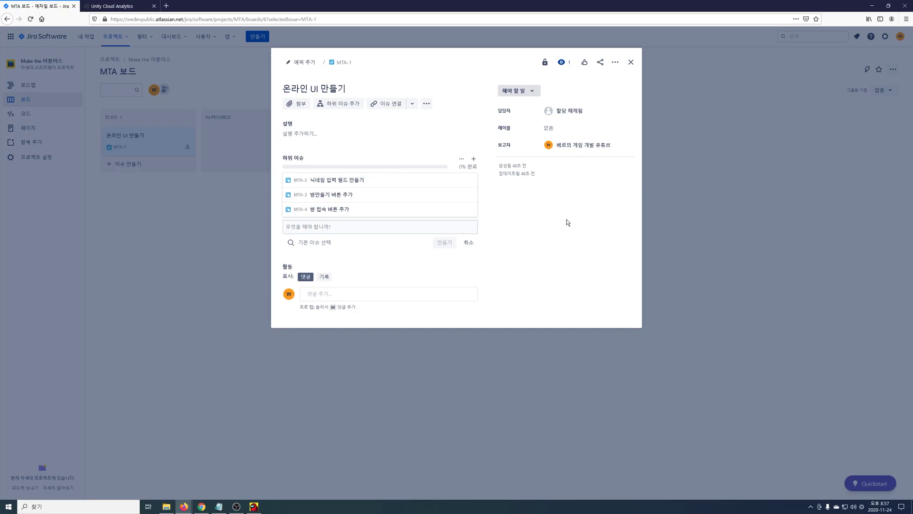
{"action": "left_click", "coordinate": [745, 226]}
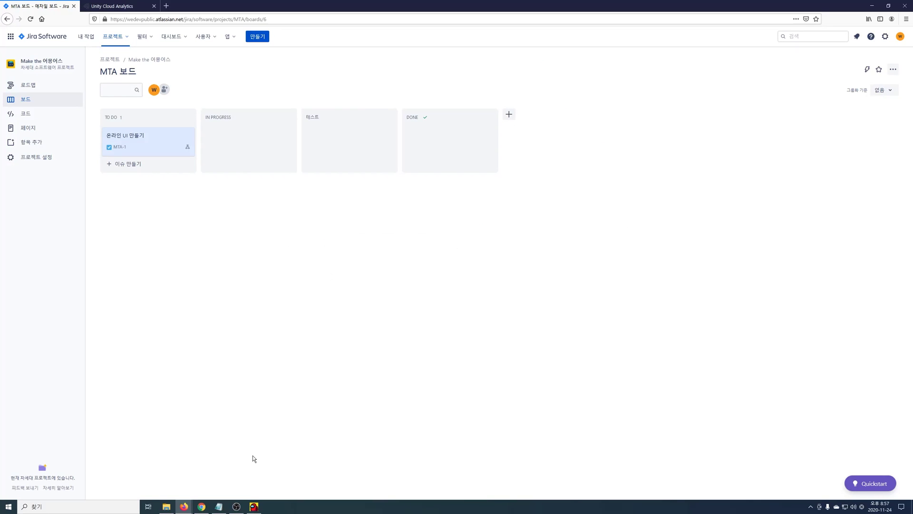
- Look at the room creation screen in Among Us and add a TO DO issue named "방만들기 기능 추가" in Jira
{"action": "left_click", "coordinate": [253, 506]}
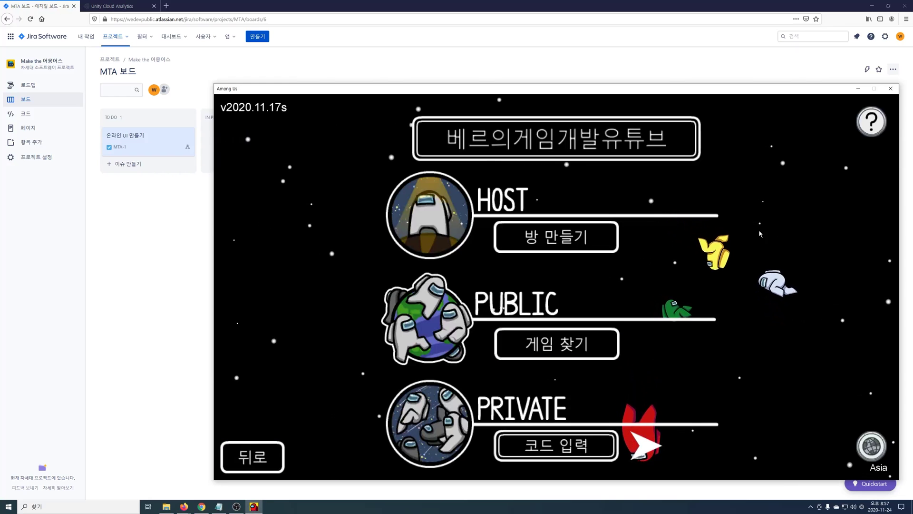
{"action": "left_click", "coordinate": [611, 237]}
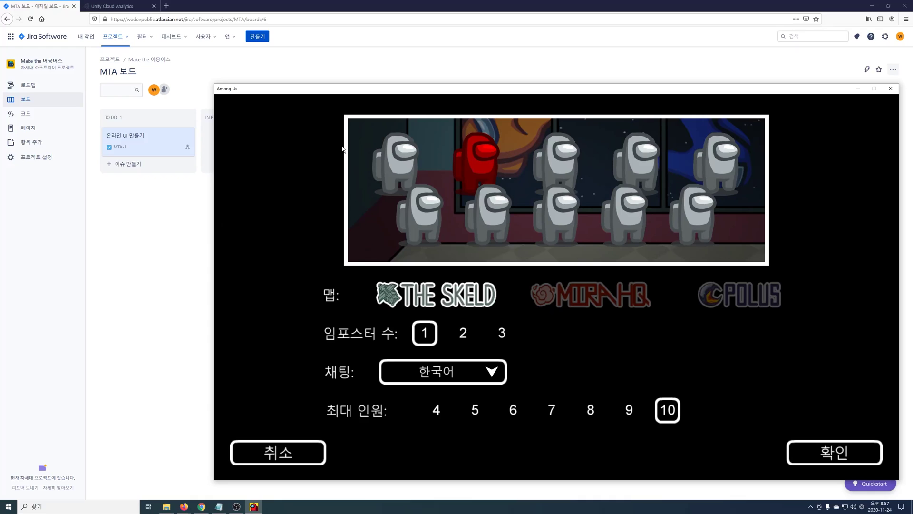
{"action": "left_click", "coordinate": [129, 164]}
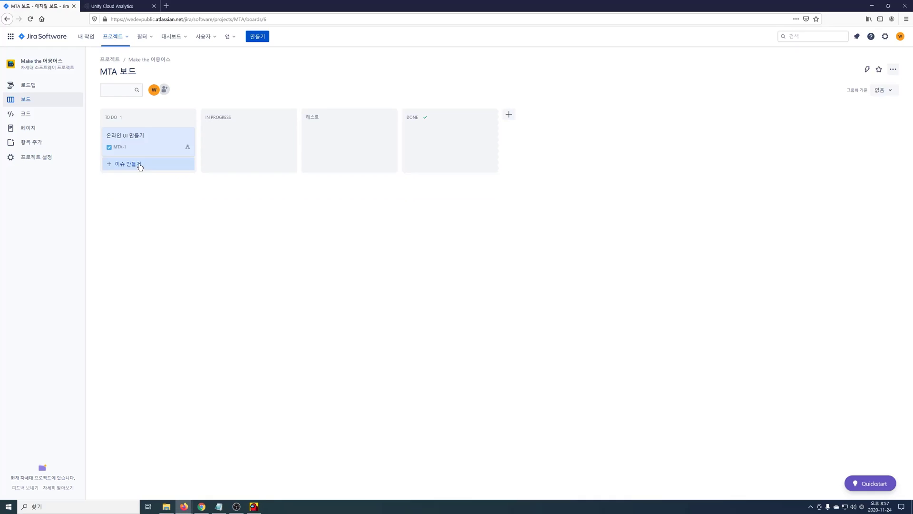
{"action": "type", "text": "방만들기"}
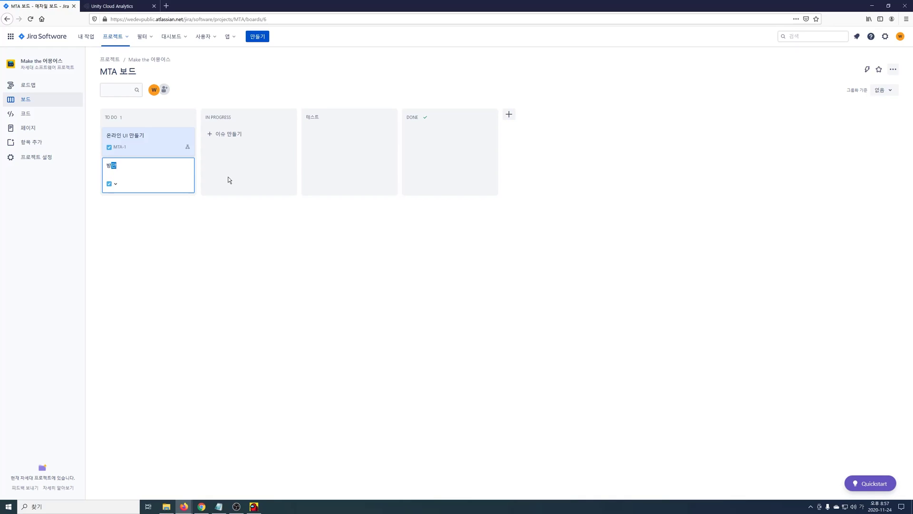
{"action": "type", "text": " 기능 추가"}
{"action": "key", "text": "Return"}
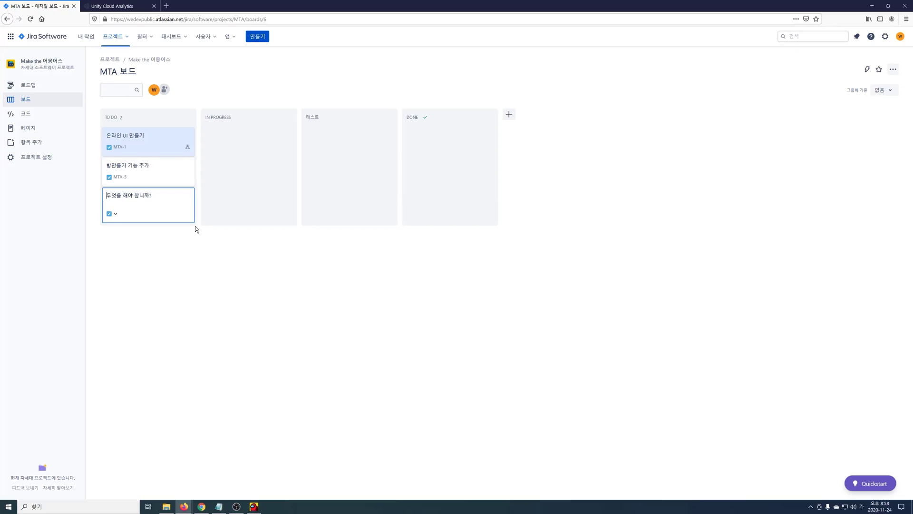
- In the 방만들기 기능 추가 issue, add child issues "임포스터 수 선택 기능" and "최대 인원 선택 기능", plus a description note mentioning The SKELD
{"action": "left_click", "coordinate": [138, 166]}
{"action": "left_click", "coordinate": [332, 102]}
{"action": "key", "text": "alt+Tab"}
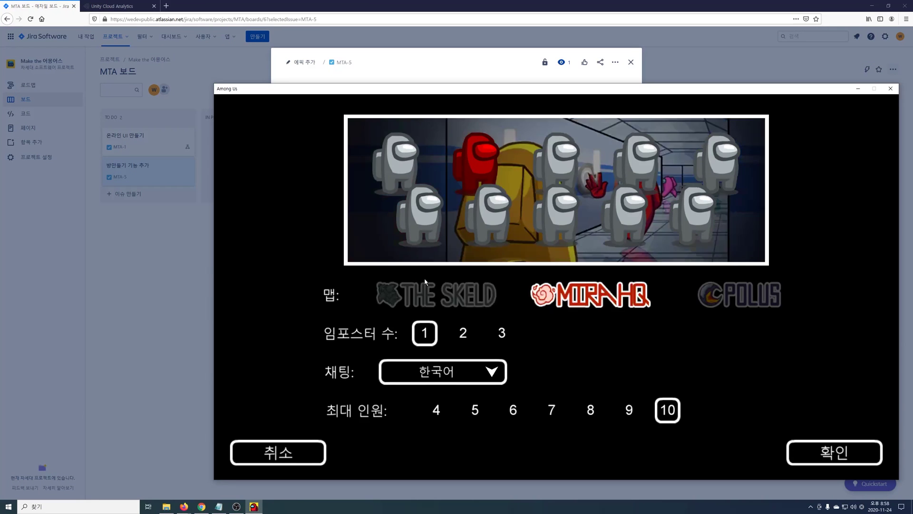
{"action": "key", "text": "alt+Tab"}
{"action": "type", "text": "임포스터 ㅇ 선택 기능"}
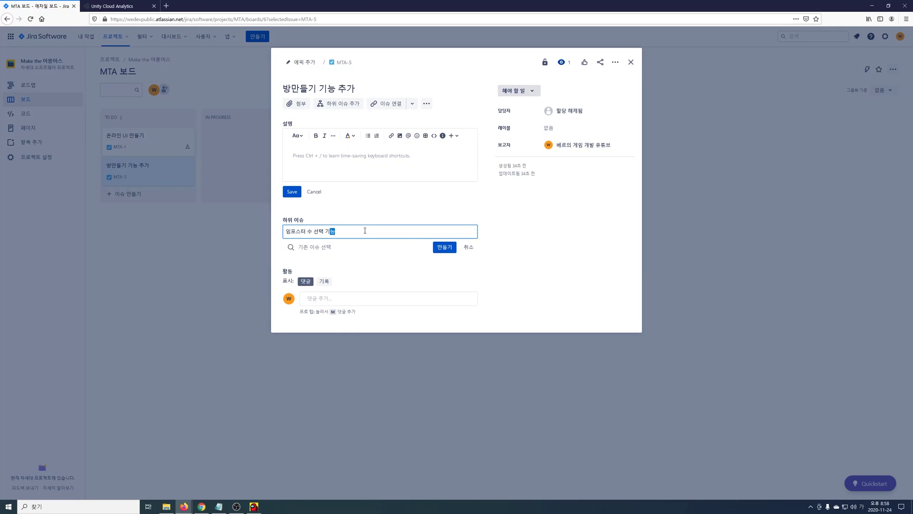
{"action": "key", "text": "Return"}
{"action": "type", "text": "최대 인원 선택 기능"}
{"action": "key", "text": "Return"}
{"action": "left_click", "coordinate": [398, 159]}
{"action": "type", "text": "* M은 The SKELD"}
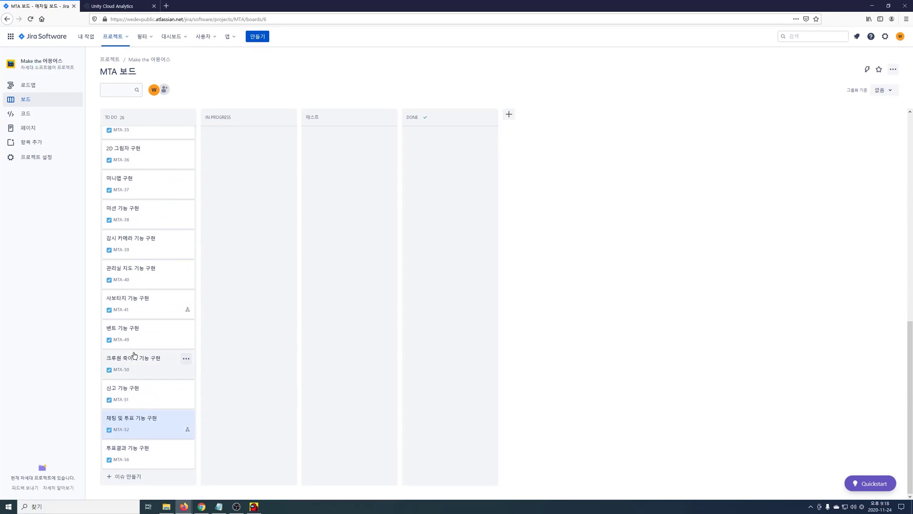
{"action": "scroll", "coordinate": [267, 355], "scroll_direction": "up", "scroll_amount": 9}
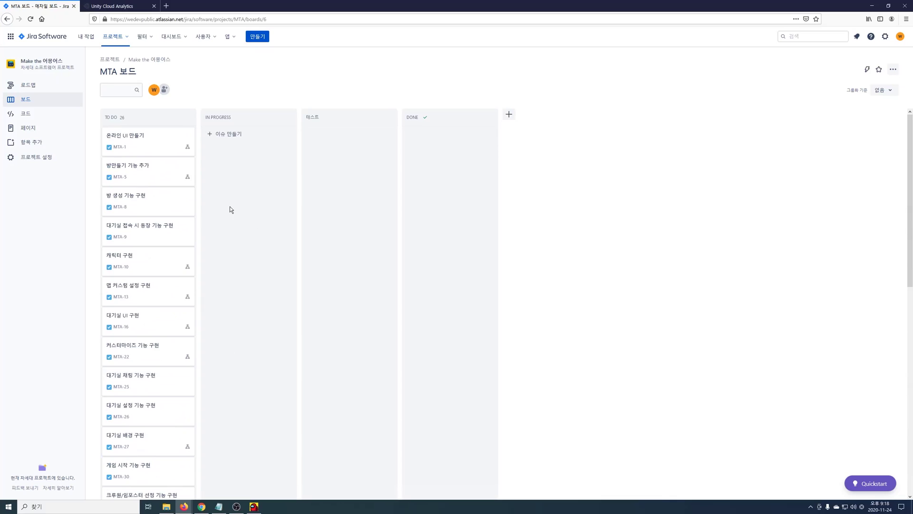
{"action": "mouse_move", "coordinate": [128, 138]}
{"action": "left_mouse_down"}
{"action": "mouse_move", "coordinate": [276, 202]}
{"action": "mouse_move", "coordinate": [259, 144]}
{"action": "mouse_move", "coordinate": [453, 142]}
{"action": "mouse_move", "coordinate": [113, 162]}
{"action": "mouse_move", "coordinate": [126, 138]}
{"action": "left_mouse_up"}
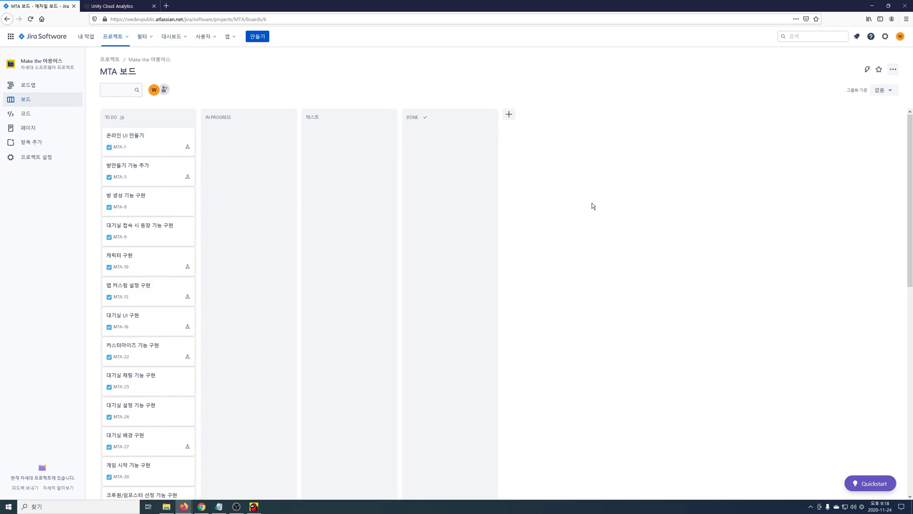